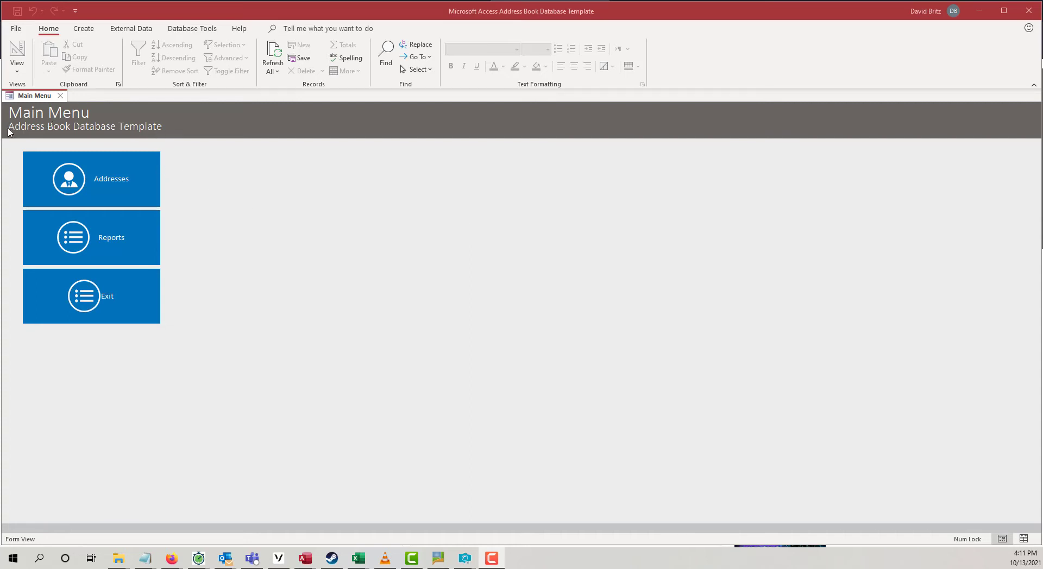
- Save the first address record and start a blank new one from Address Search
{"action": "left_click", "coordinate": [167, 132]}
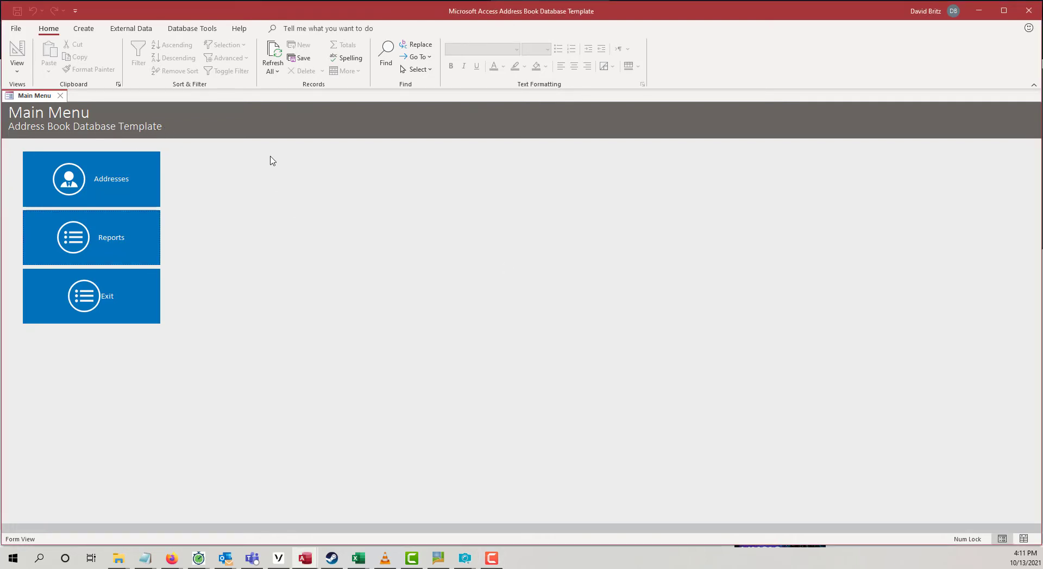
{"action": "left_click", "coordinate": [64, 191]}
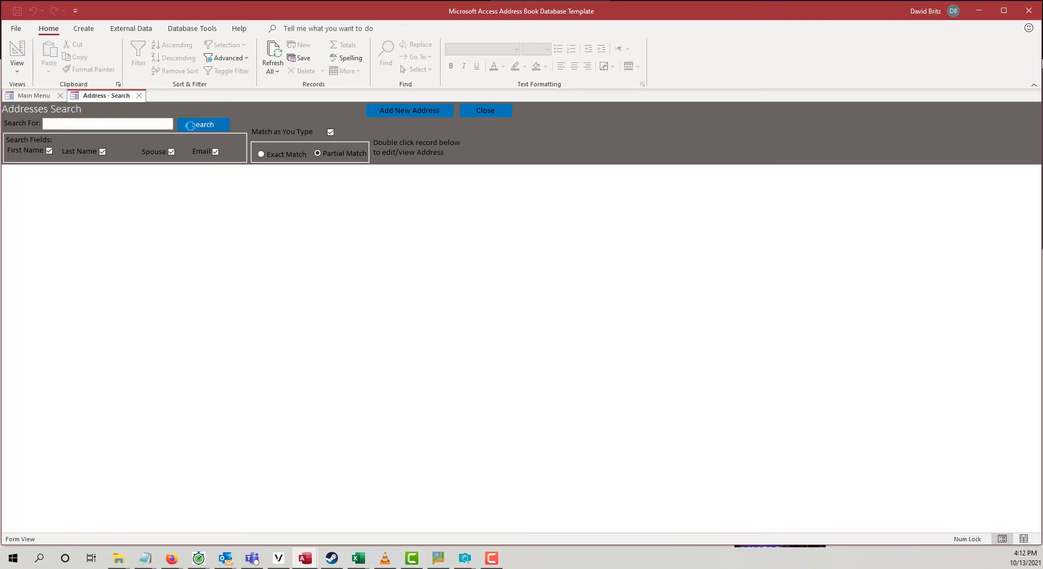
{"action": "left_click", "coordinate": [404, 113]}
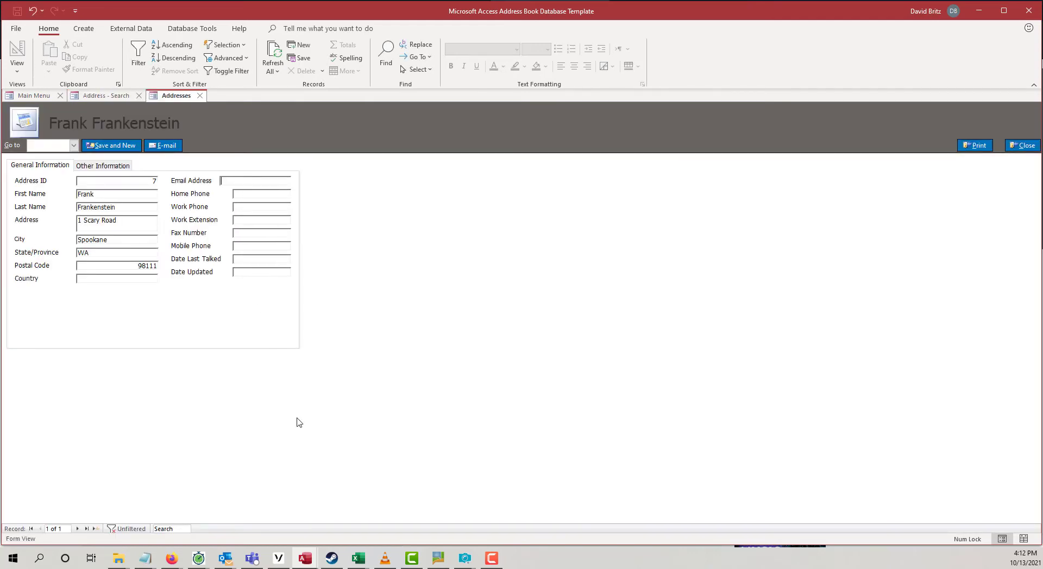
{"action": "left_click", "coordinate": [109, 147]}
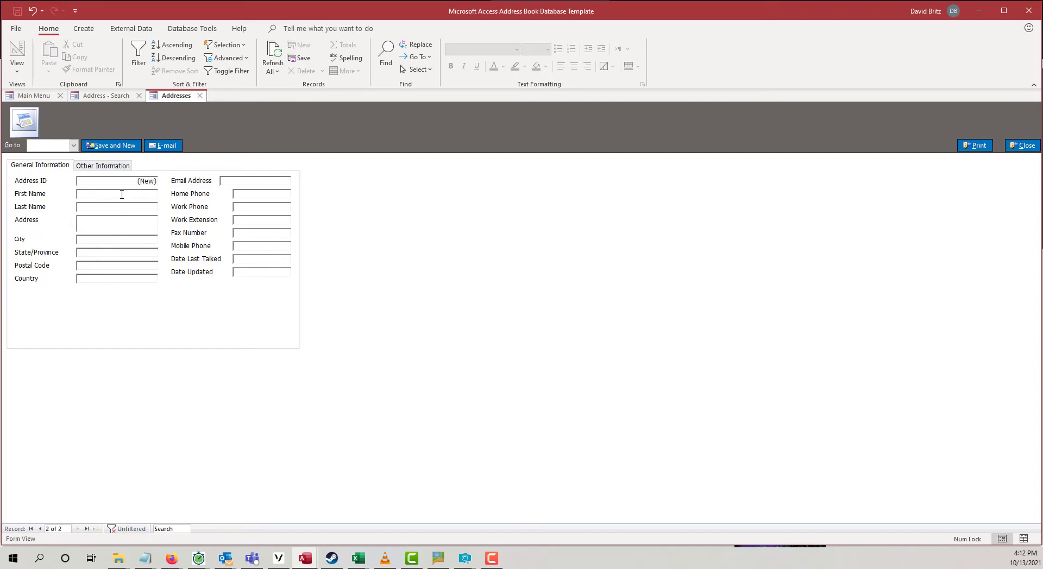
- Fill the second record with 48, country Hobbiton and the contact's e-mail address
{"action": "type", "text": "48"}
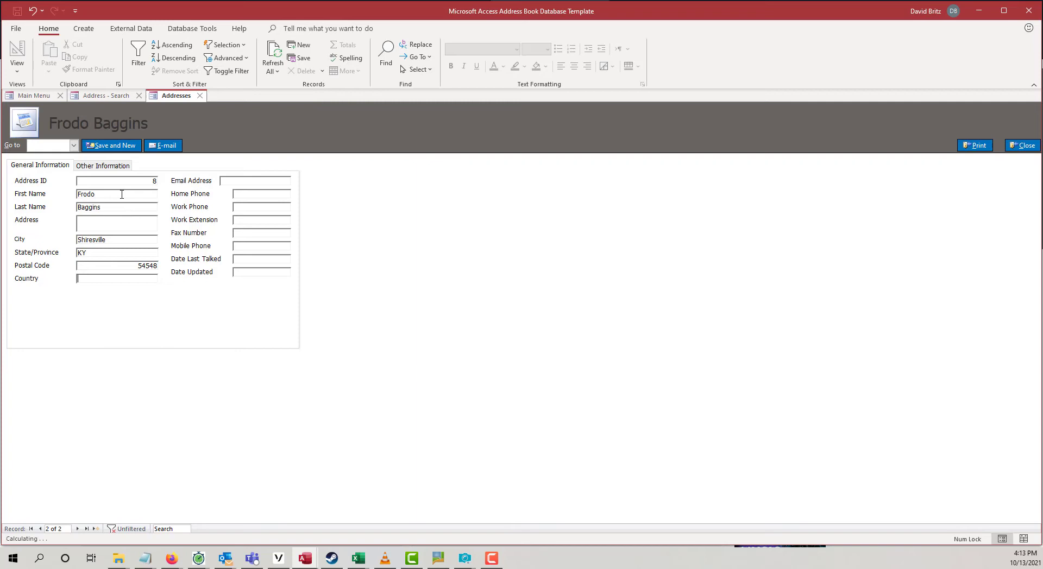
{"action": "key", "text": "Tab"}
{"action": "type", "text": "Hobbiton"}
{"action": "left_click", "coordinate": [258, 178]}
{"action": "type", "text": "frodo@shire.com"}
{"action": "key", "text": "Tab"}
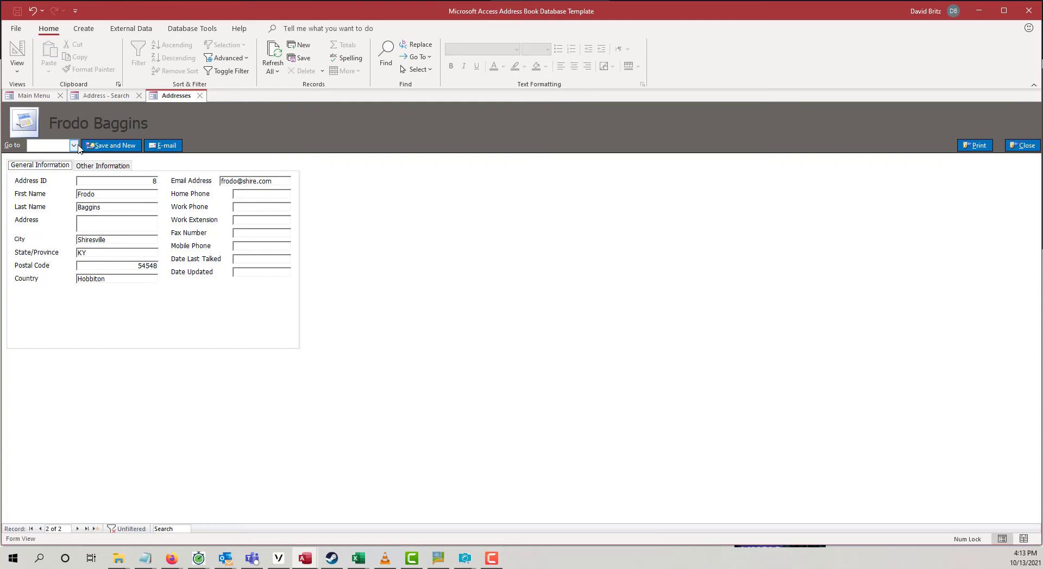
- List all saved addresses and exclude Spouse, Email and Last Name from the search fields
{"action": "left_click", "coordinate": [1023, 145]}
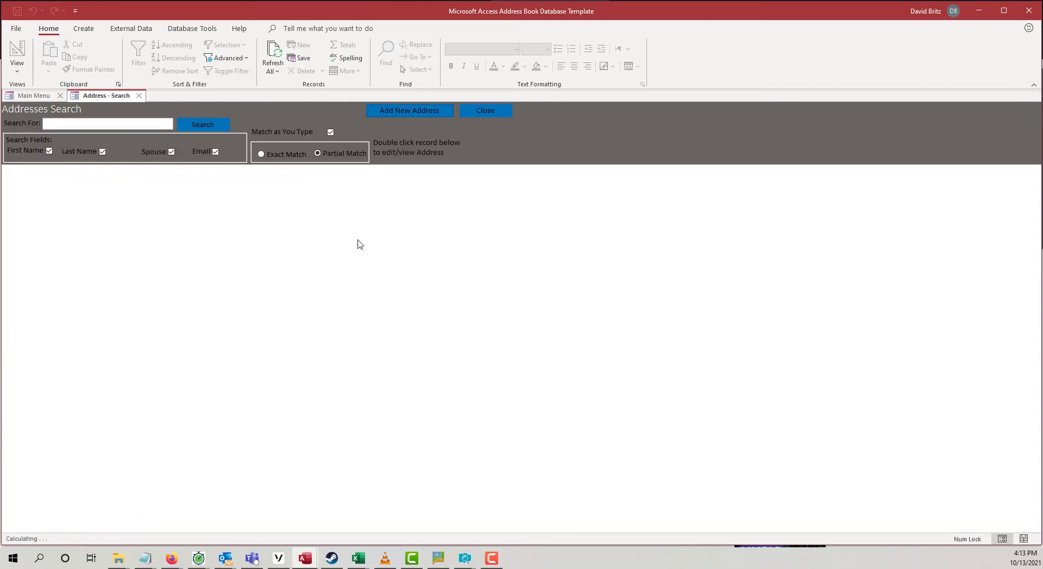
{"action": "left_click", "coordinate": [204, 128]}
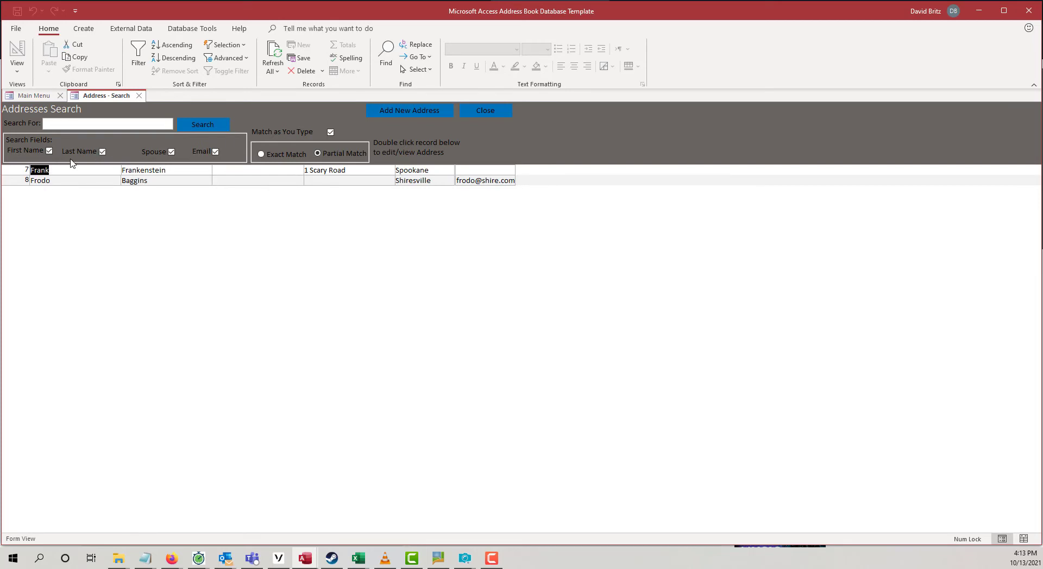
{"action": "left_click", "coordinate": [171, 152]}
{"action": "left_click", "coordinate": [215, 151]}
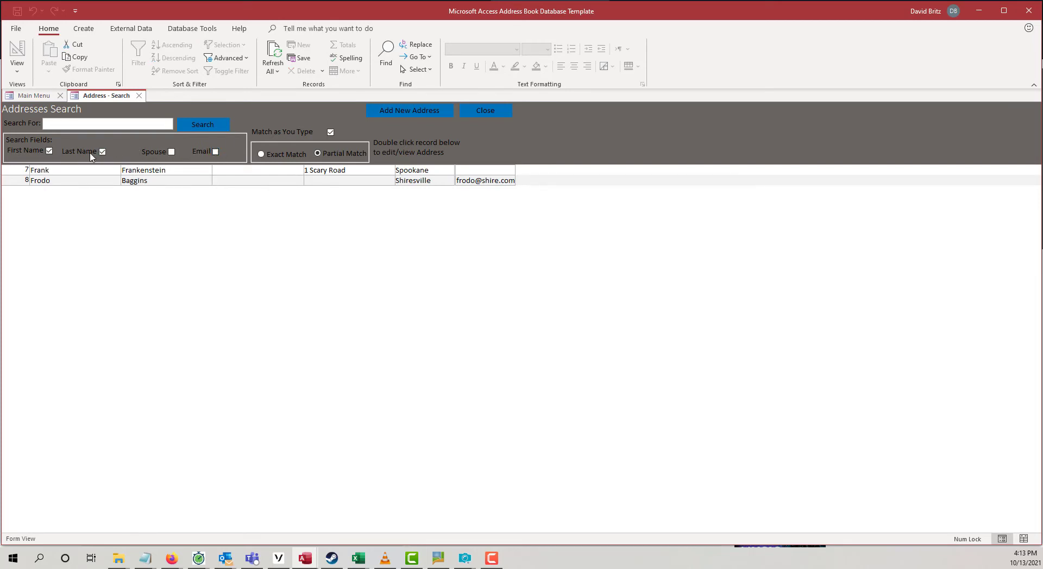
{"action": "left_click", "coordinate": [102, 152]}
- Run a partial-match first-name search for 'fr' with match-as-you-type turned off
{"action": "left_click", "coordinate": [95, 124]}
{"action": "type", "text": "fr"}
{"action": "left_click", "coordinate": [330, 132]}
{"action": "left_click", "coordinate": [296, 154]}
{"action": "left_click", "coordinate": [318, 153]}
{"action": "left_click", "coordinate": [196, 131]}
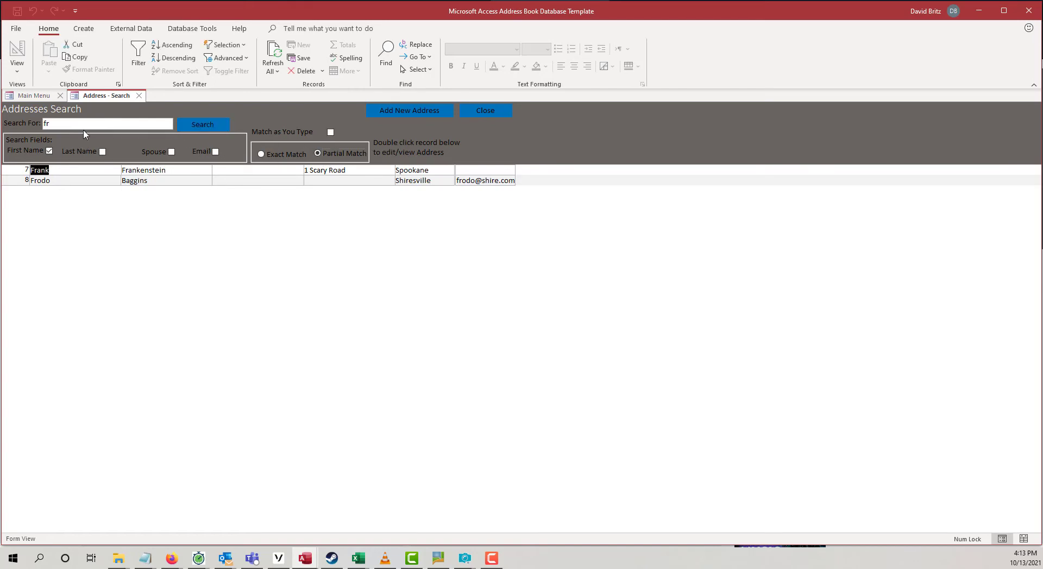
- Search 'fr' in Last Name only, then in Email only
{"action": "left_click_drag", "start_coordinate": [82, 126], "coordinate": [45, 123]}
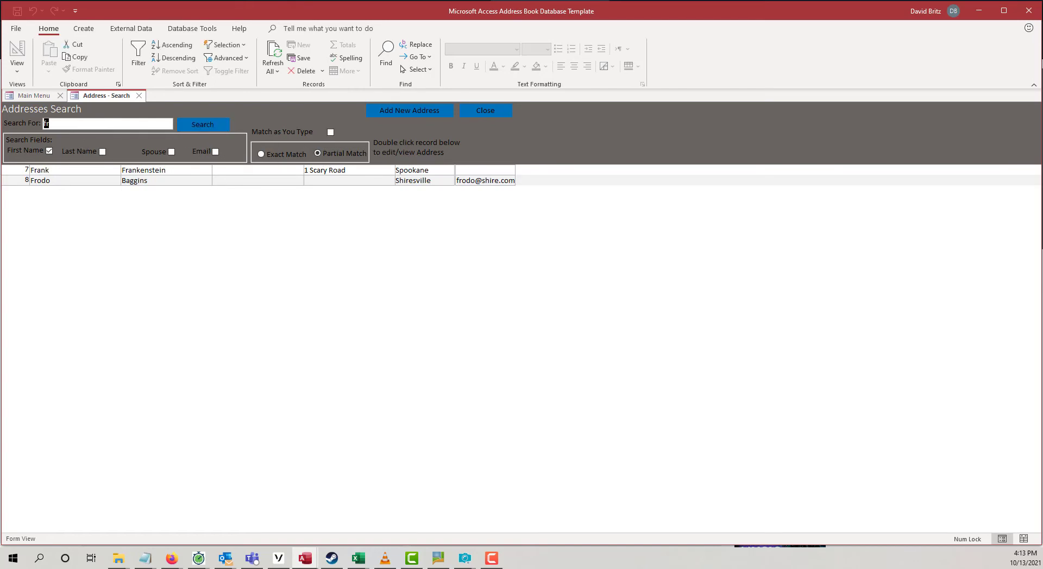
{"action": "left_click", "coordinate": [49, 151]}
{"action": "left_click", "coordinate": [103, 152]}
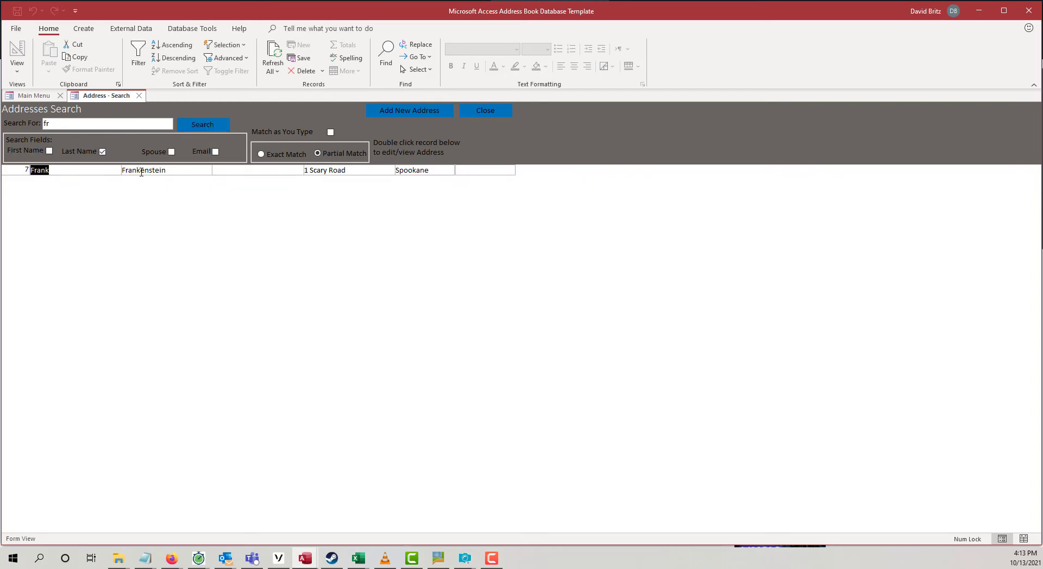
{"action": "left_click", "coordinate": [103, 151]}
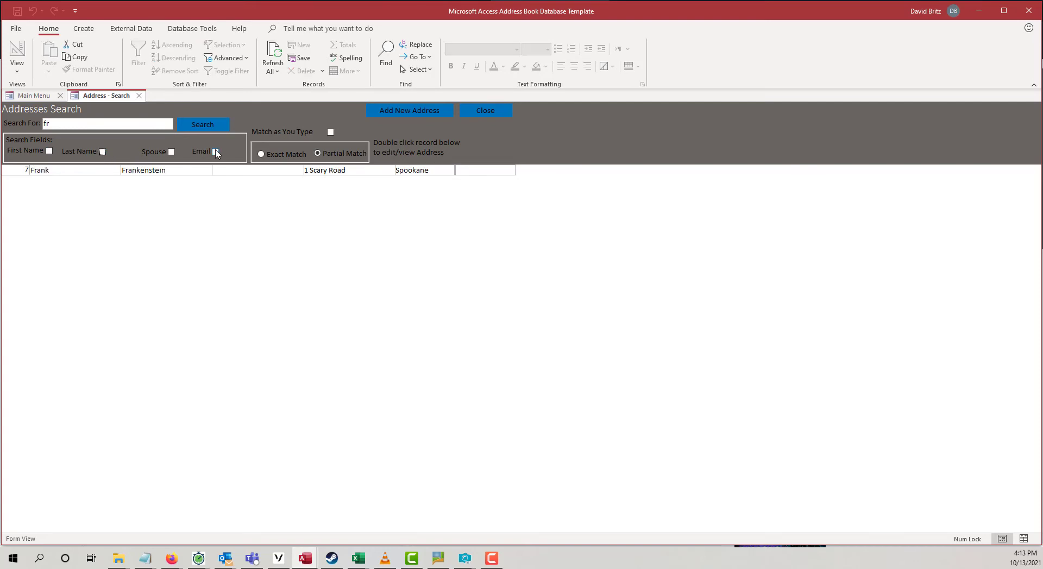
{"action": "left_click", "coordinate": [216, 151]}
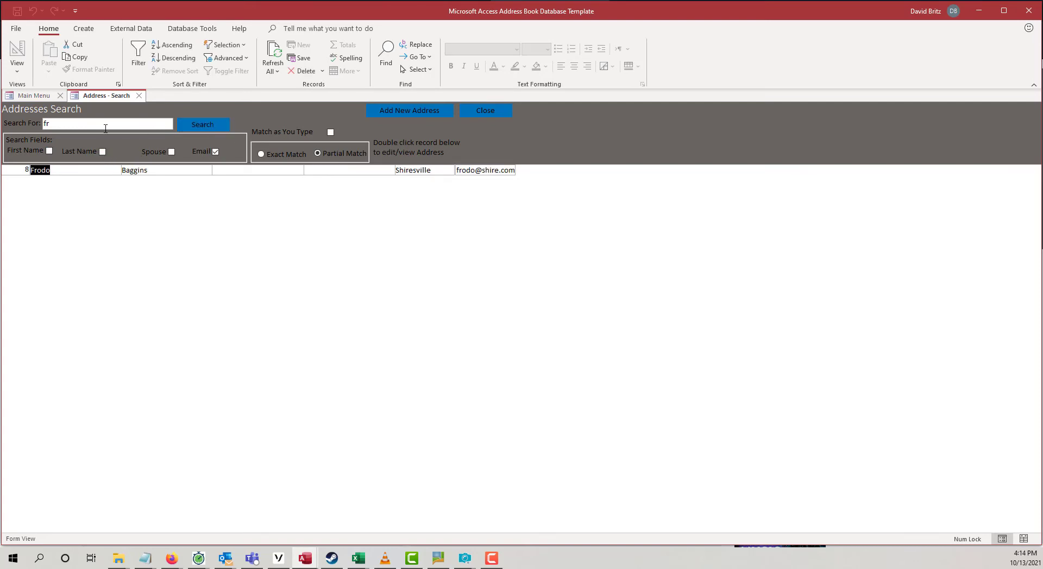
- Clear the search and run an e-mail search for 'shi'
{"action": "left_click", "coordinate": [202, 127]}
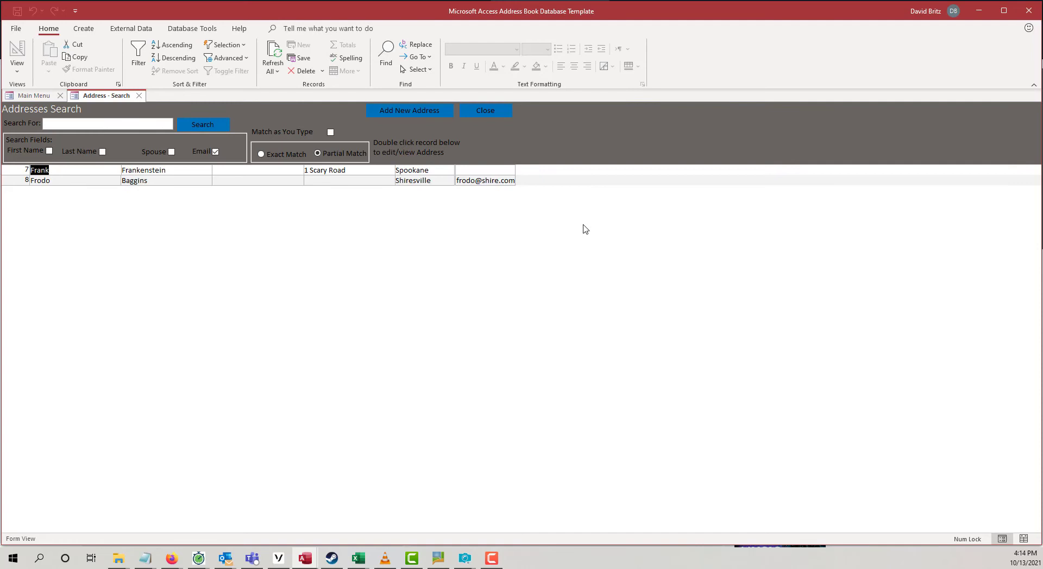
{"action": "left_click", "coordinate": [155, 125]}
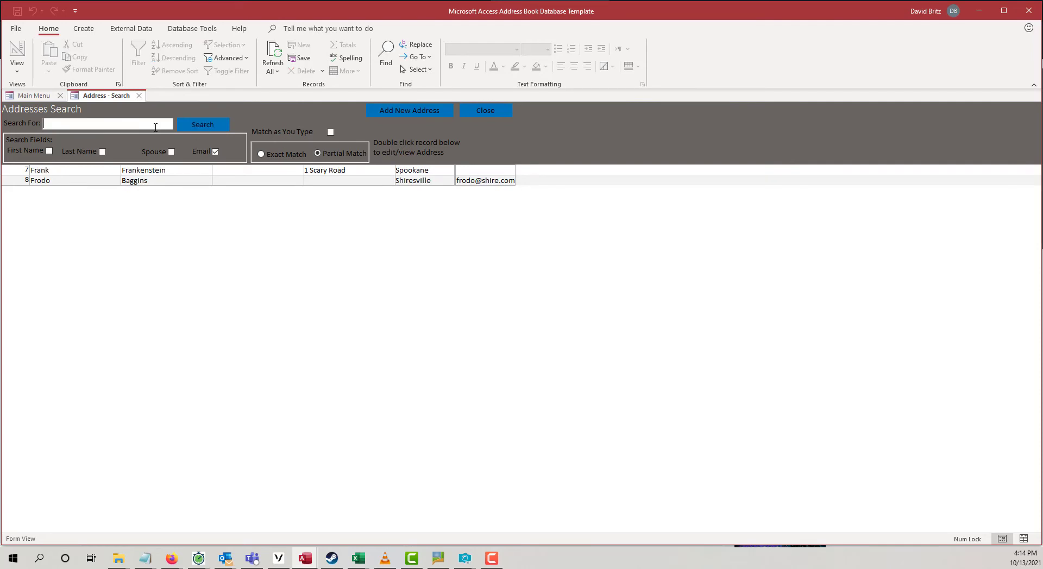
{"action": "type", "text": "shi"}
{"action": "left_click", "coordinate": [195, 126]}
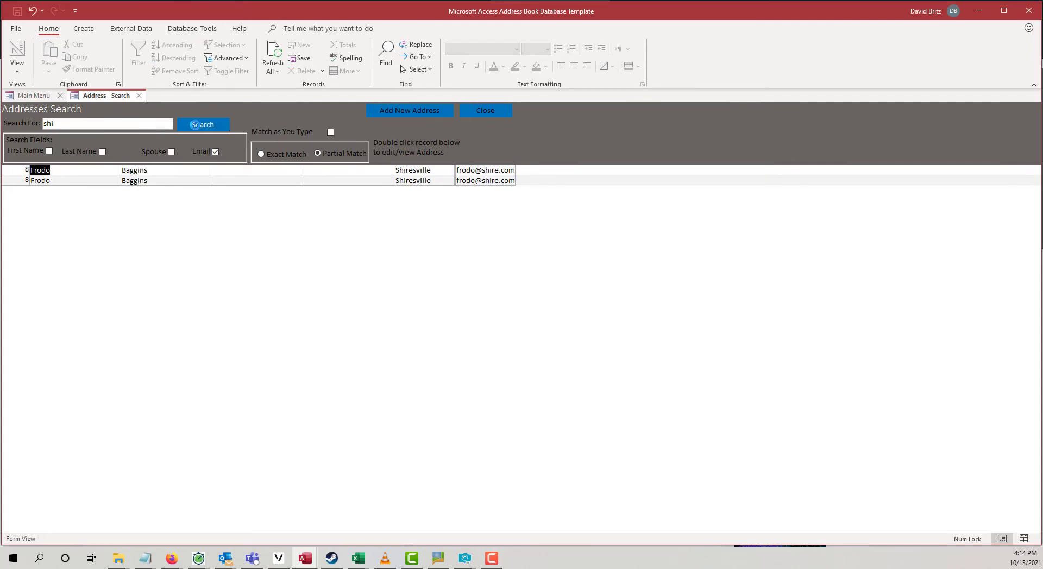
- Preview the Addresses by Last Name report, then close the preview
{"action": "left_click", "coordinate": [483, 111]}
{"action": "left_click", "coordinate": [74, 240]}
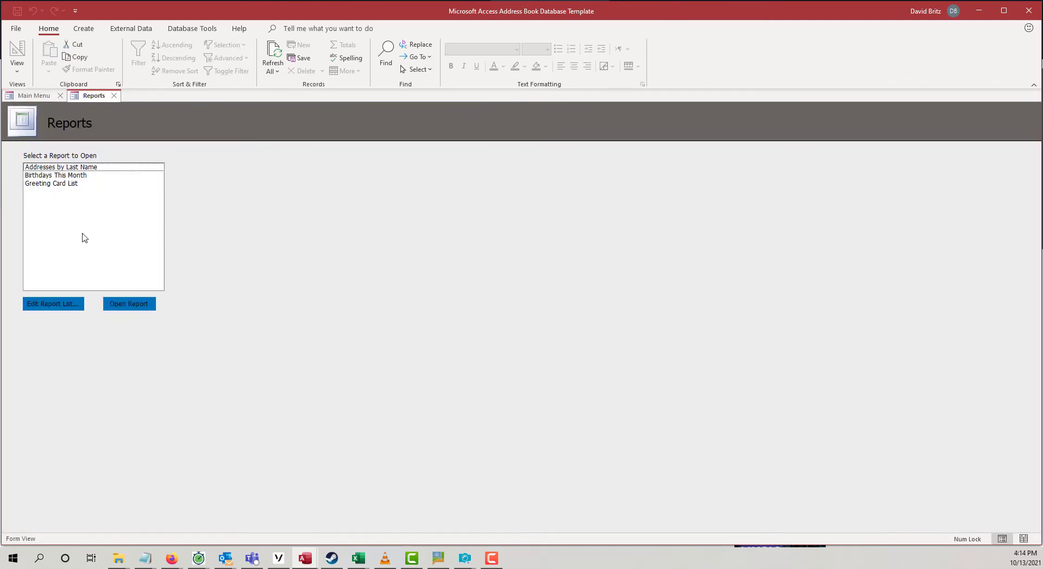
{"action": "left_click", "coordinate": [66, 169]}
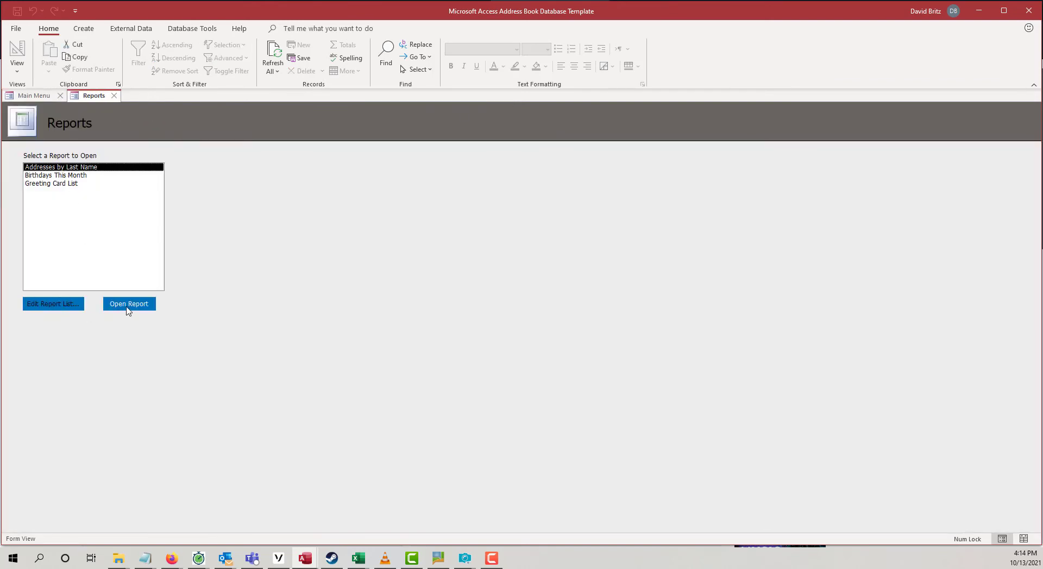
{"action": "left_click", "coordinate": [128, 304]}
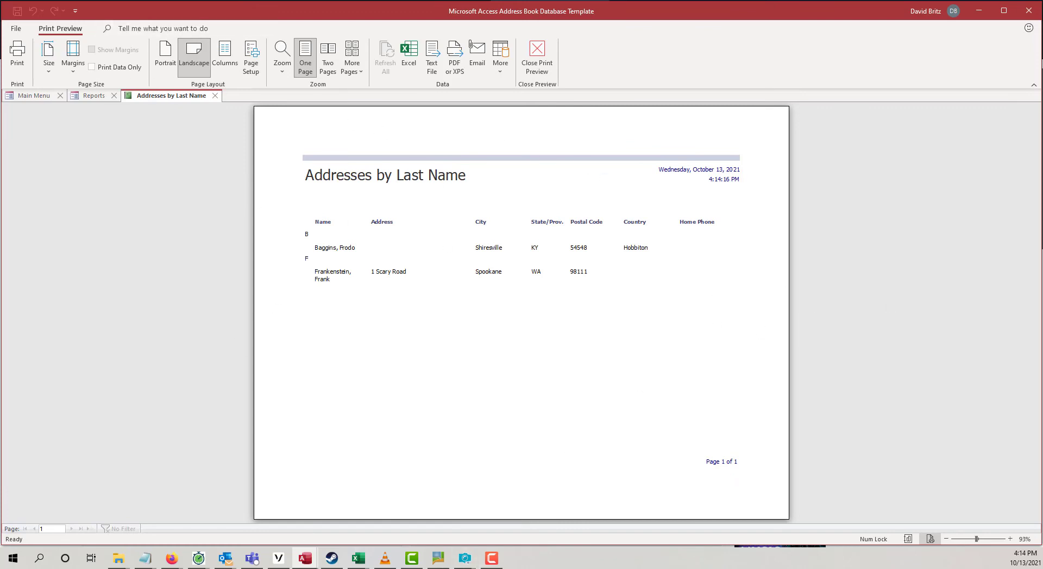
{"action": "left_click", "coordinate": [215, 96]}
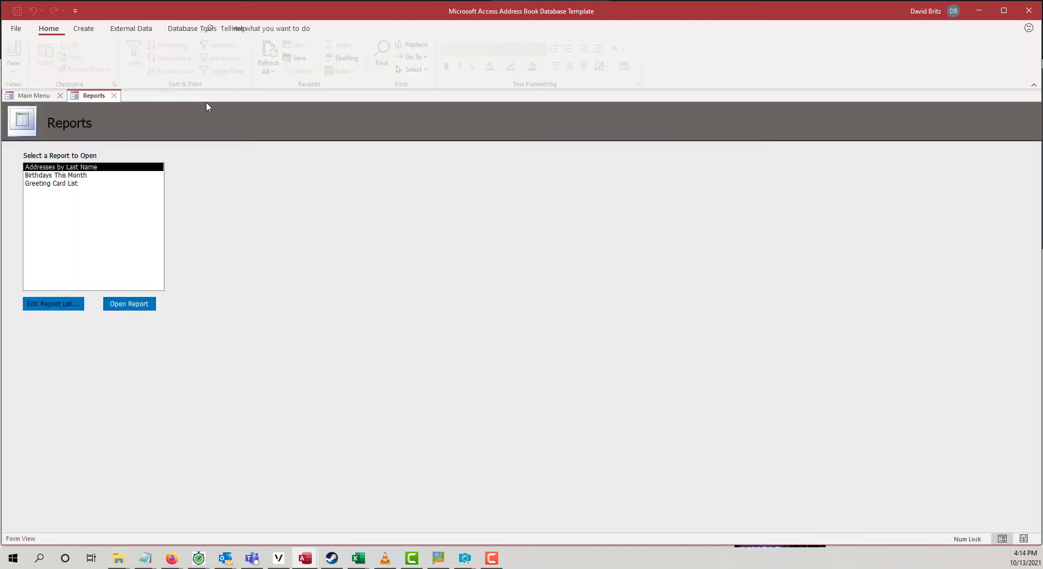
- Try the Birthdays This Month and Greeting Card List reports and dismiss their no-data messages
{"action": "left_click", "coordinate": [74, 177]}
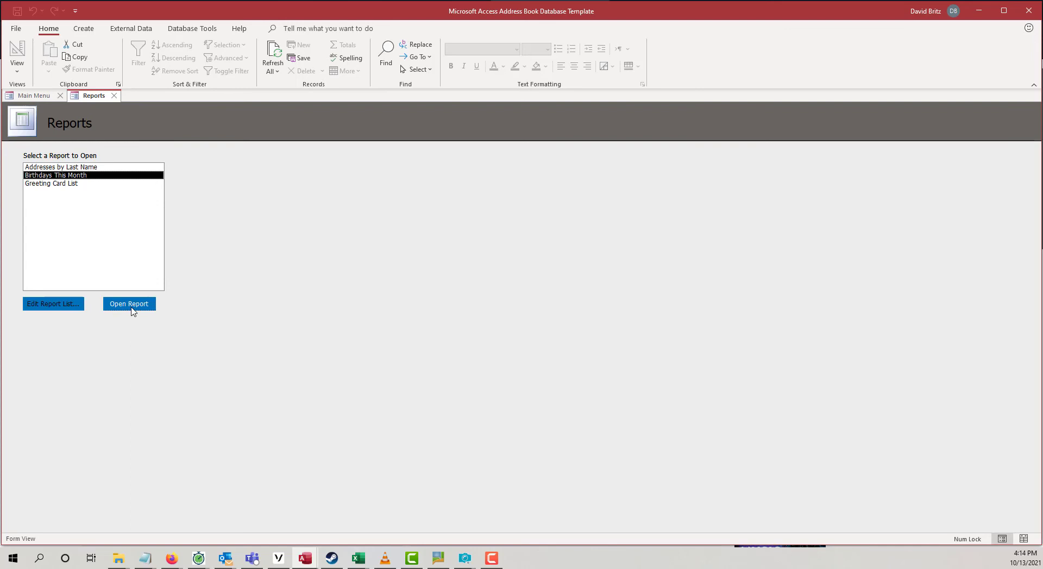
{"action": "left_click", "coordinate": [123, 312]}
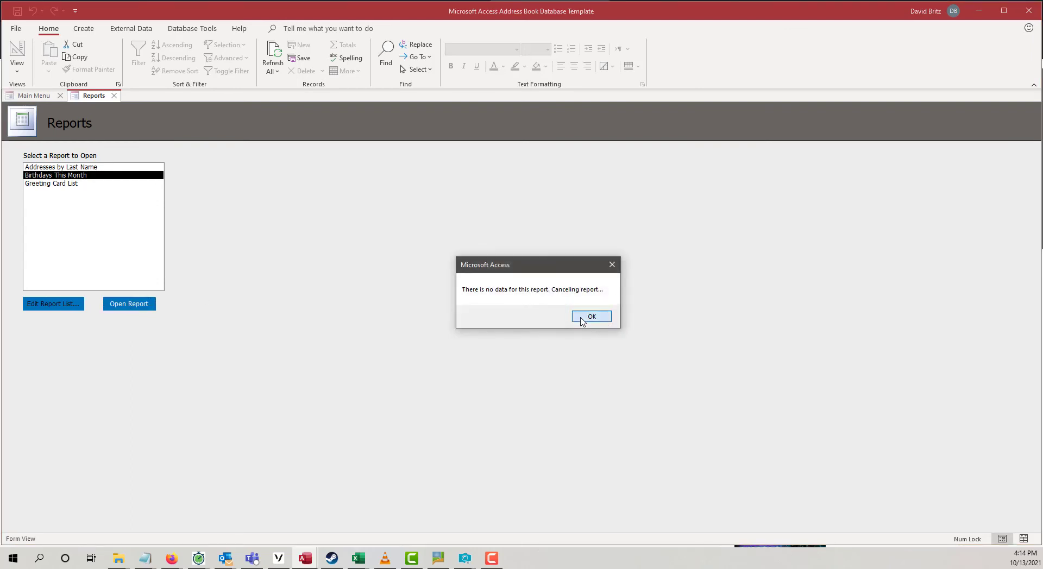
{"action": "left_click", "coordinate": [580, 319]}
{"action": "left_click", "coordinate": [50, 185]}
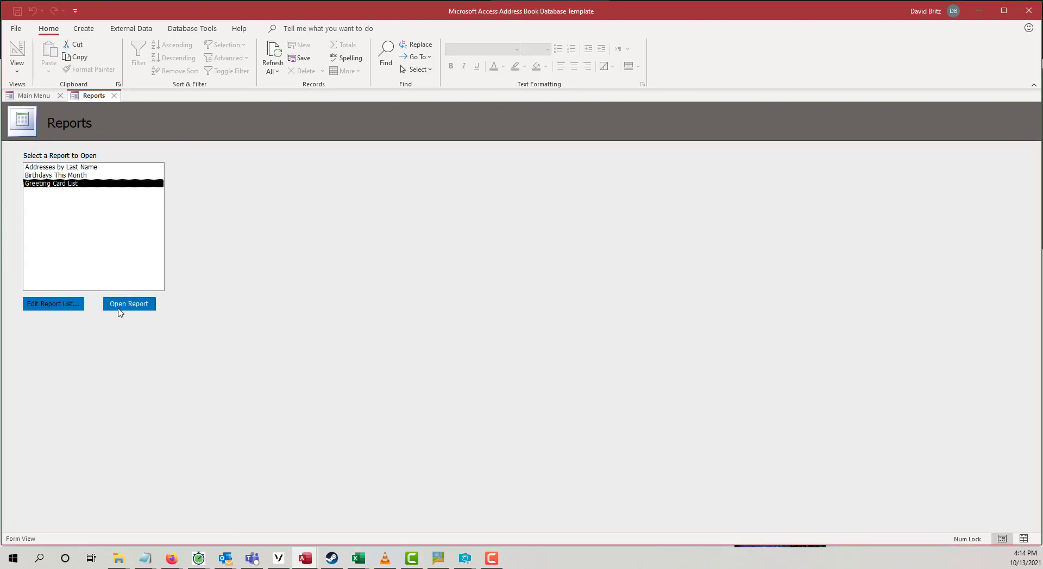
{"action": "left_click", "coordinate": [118, 307]}
{"action": "left_click", "coordinate": [590, 317]}
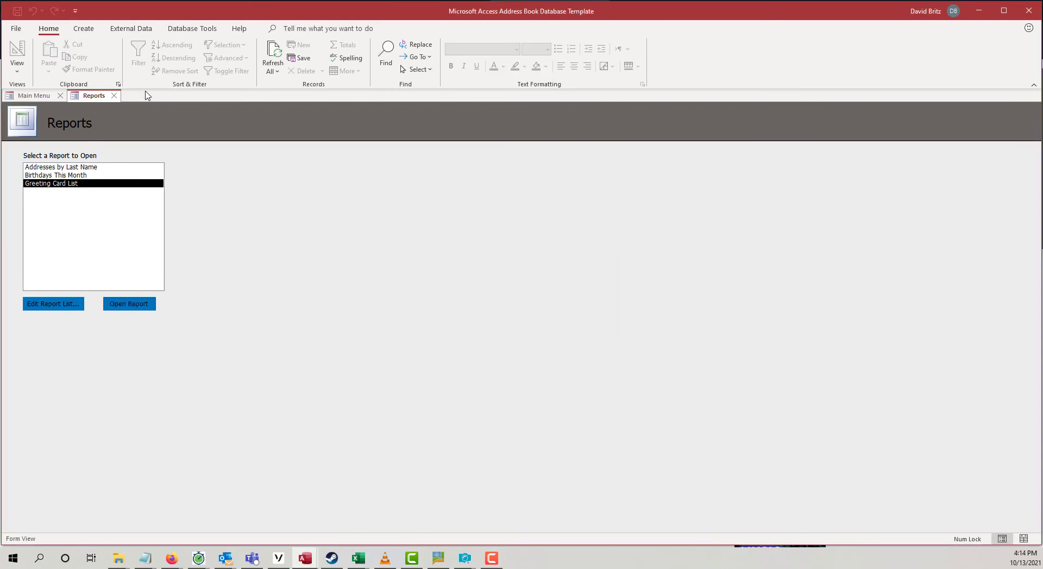
- Close the Reports form, returning to the Main Menu
{"action": "left_click", "coordinate": [114, 96]}
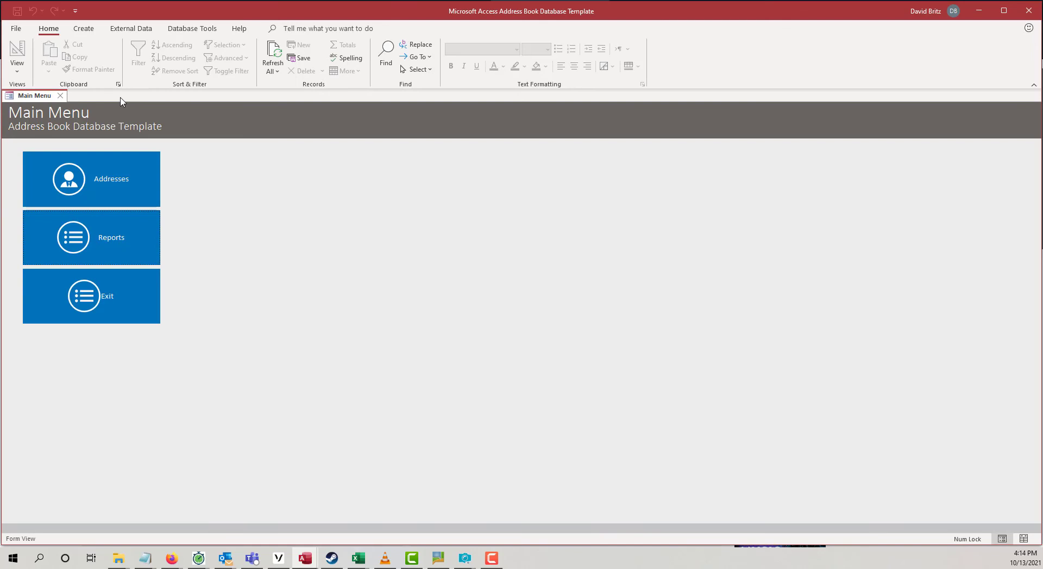